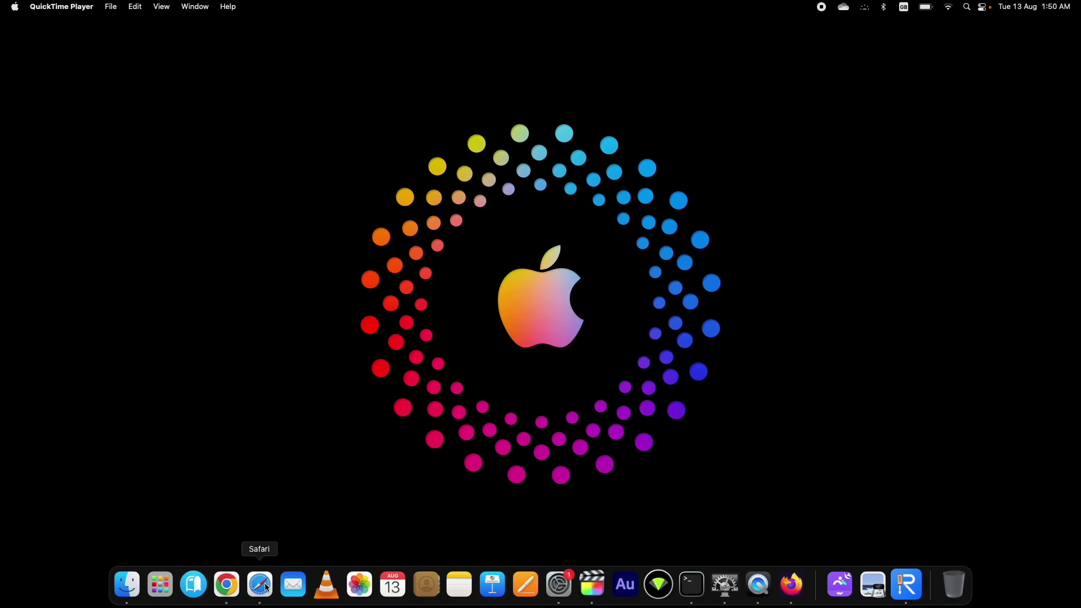
Read through Apple's Apple Intelligence page in Safari, then minimize Safari.
left_click(263, 585)
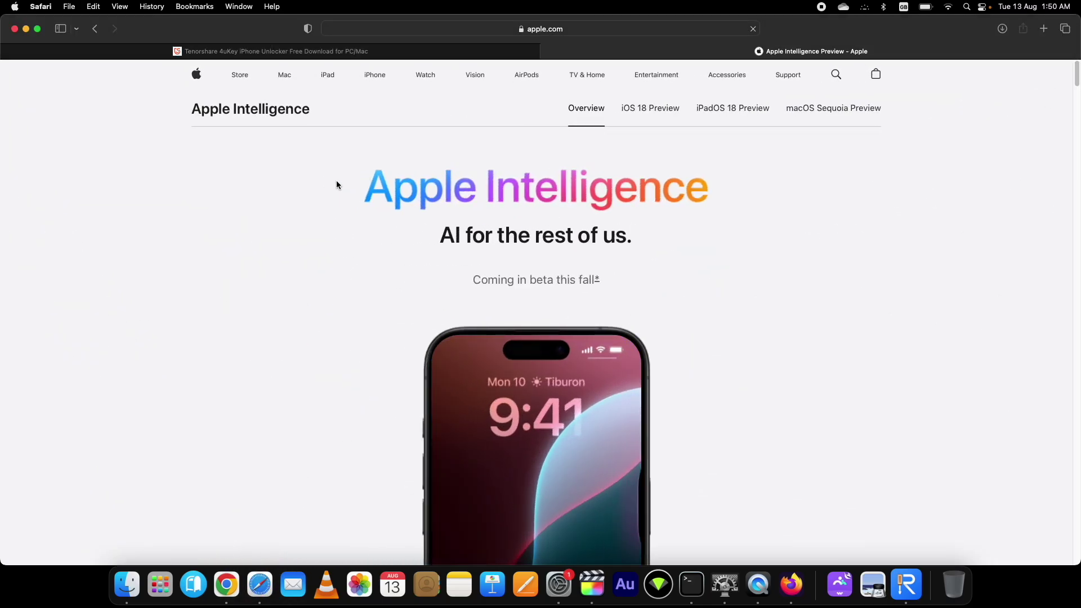
left_click_drag(336, 181, 738, 246)
left_click(738, 248)
scroll(737, 248, "down", 5)
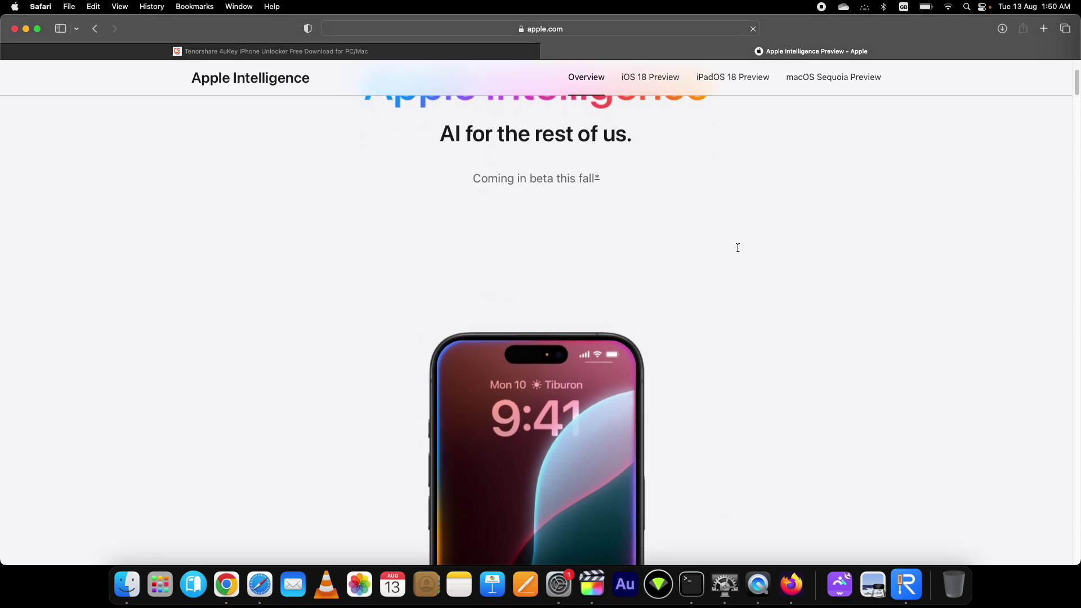
scroll(737, 250, "down", 5)
scroll(738, 248, "down", 5)
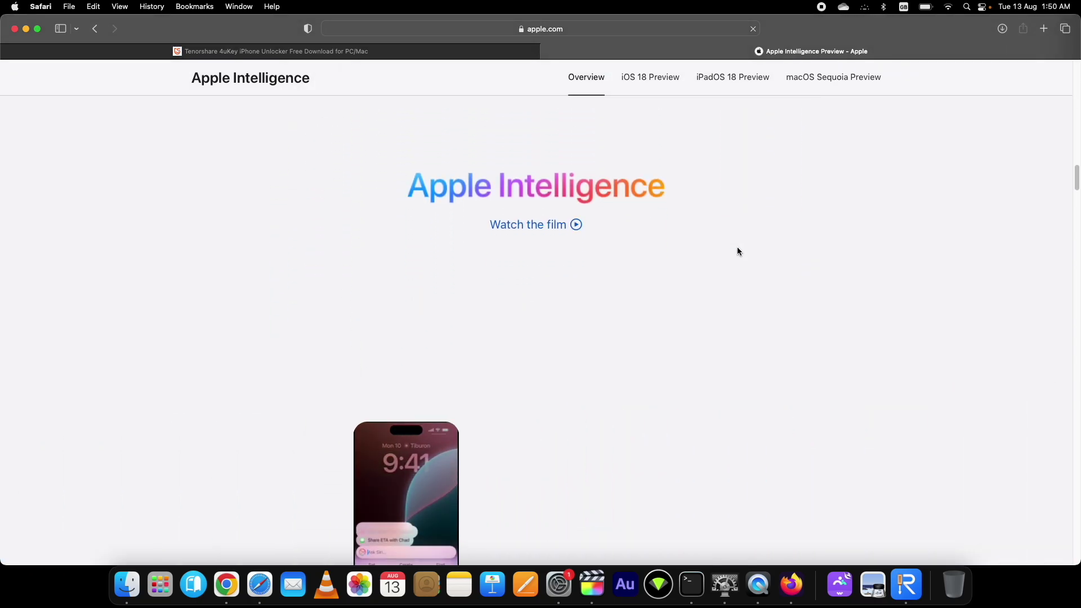
scroll(737, 248, "down", 5)
scroll(737, 251, "down", 5)
scroll(736, 251, "down", 6)
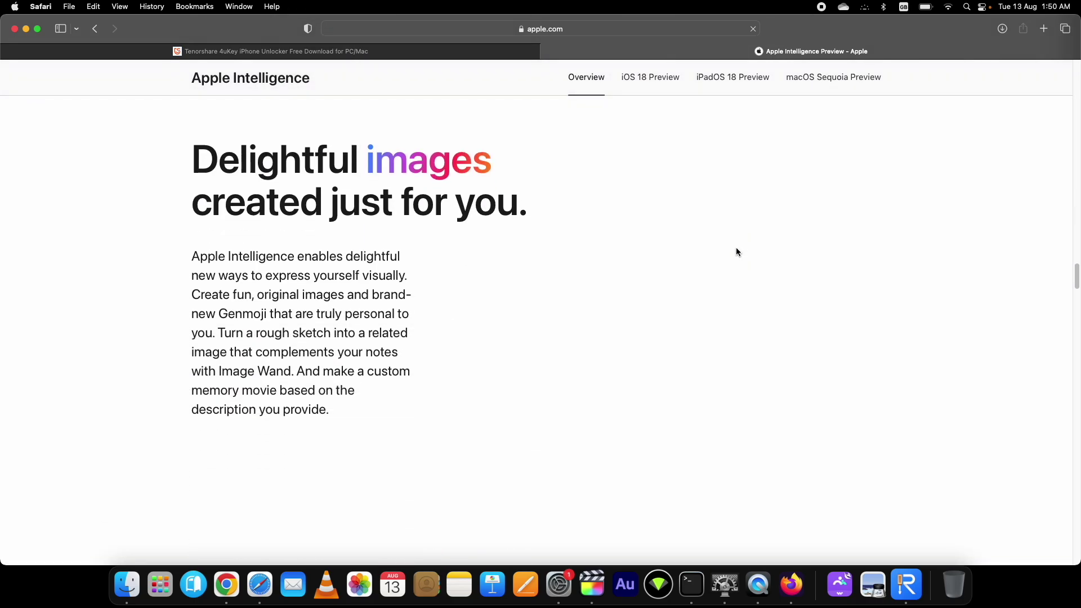
left_click(26, 28)
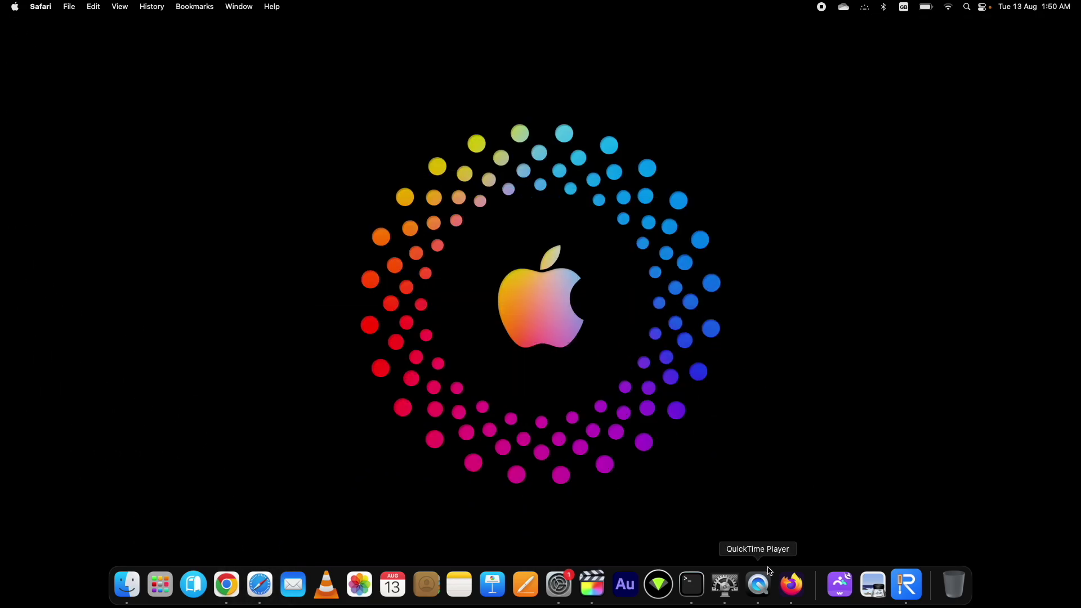
Close QuickTime's mirrored iPhone recording window and bring Firefox's YouTube video forward.
left_click(758, 584)
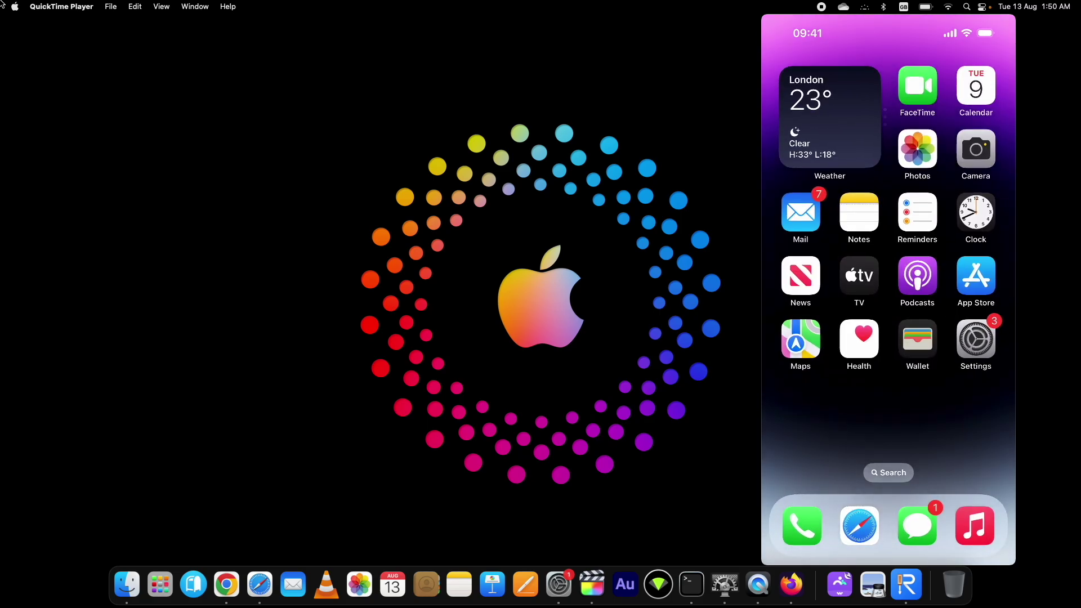
mouse_move(804, 34)
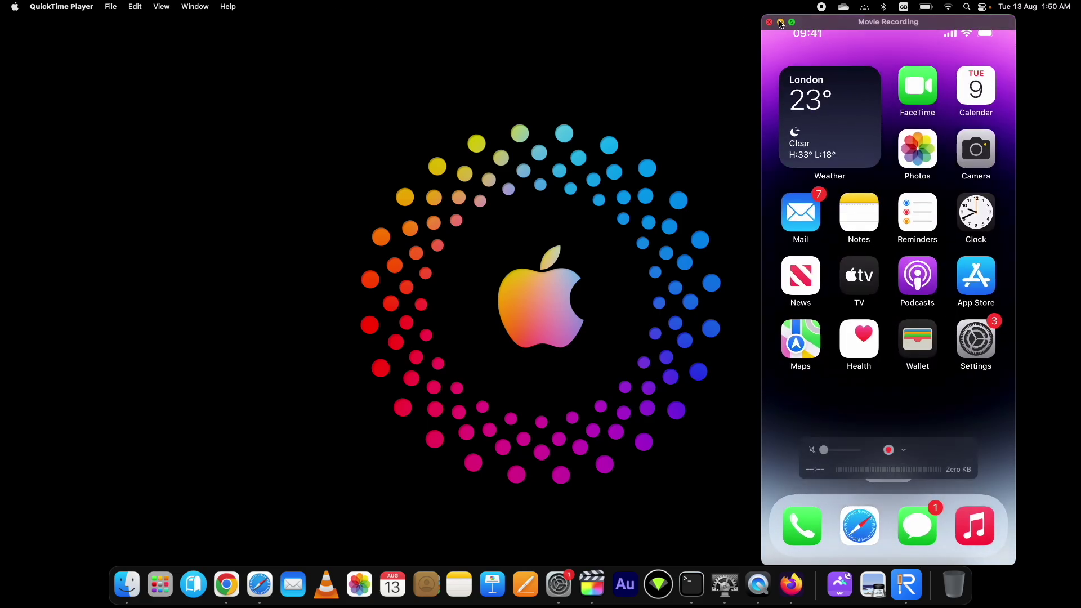
left_click(781, 22)
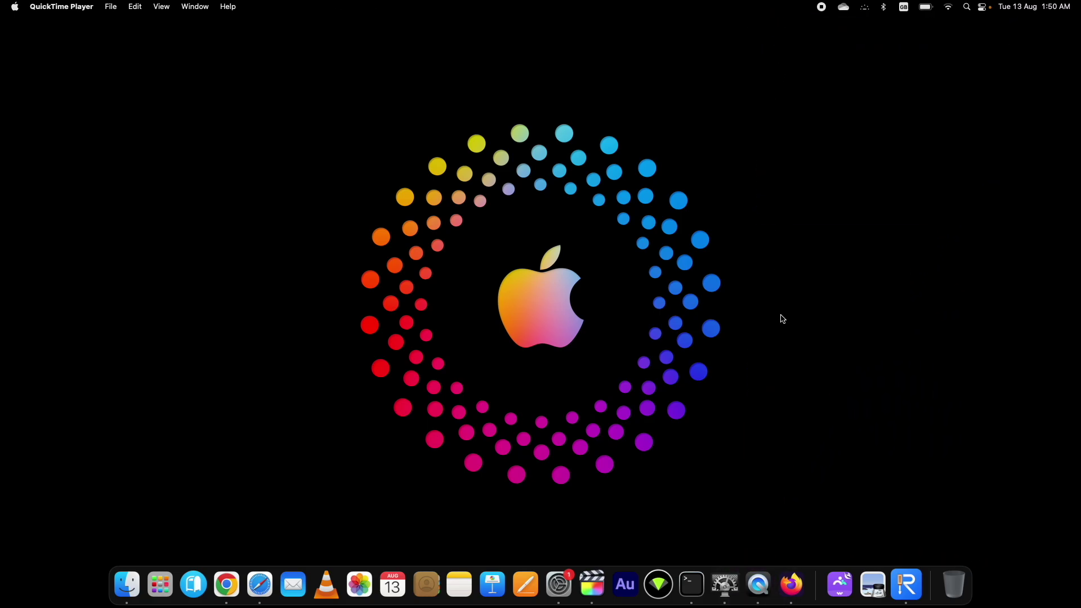
left_click(791, 585)
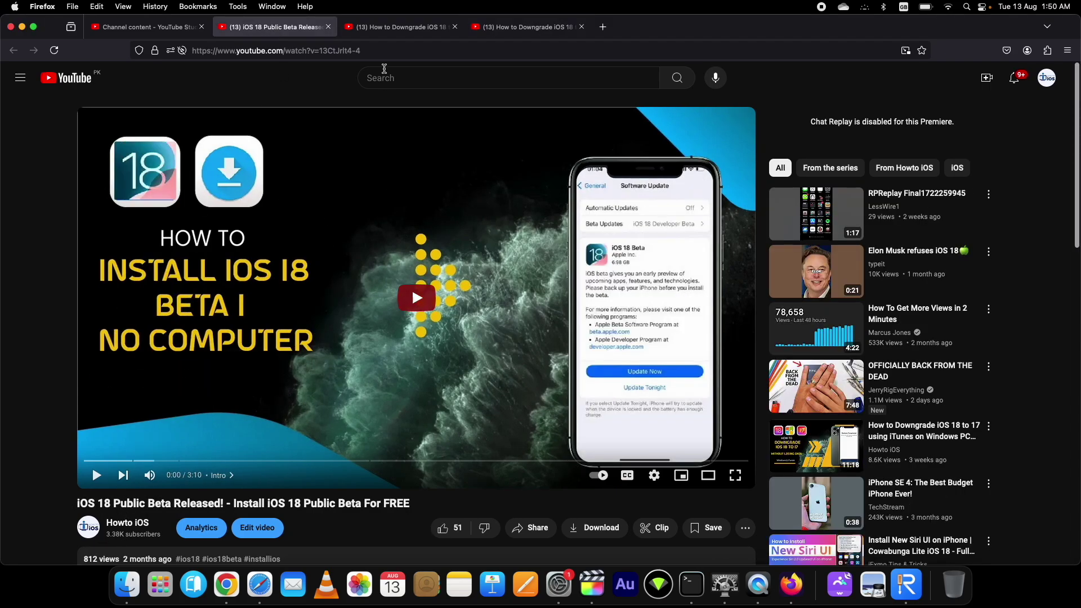
Cycle to the fourth downgrade tutorial tab, minimize Firefox, and bring Safari back.
key("ctrl+Tab")
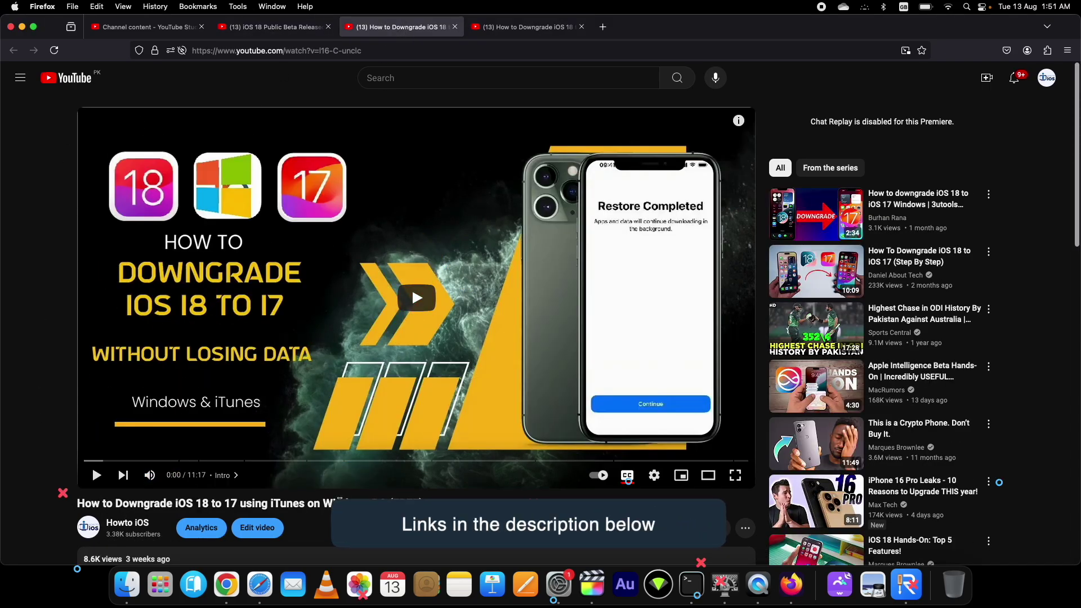
key("ctrl+Tab")
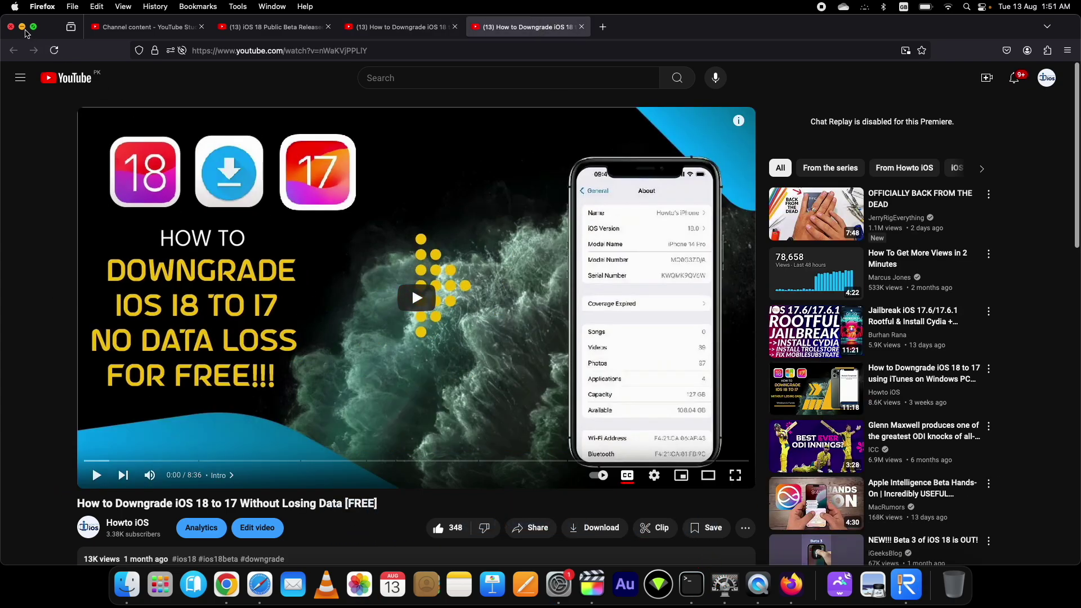
left_click(23, 28)
left_click(264, 591)
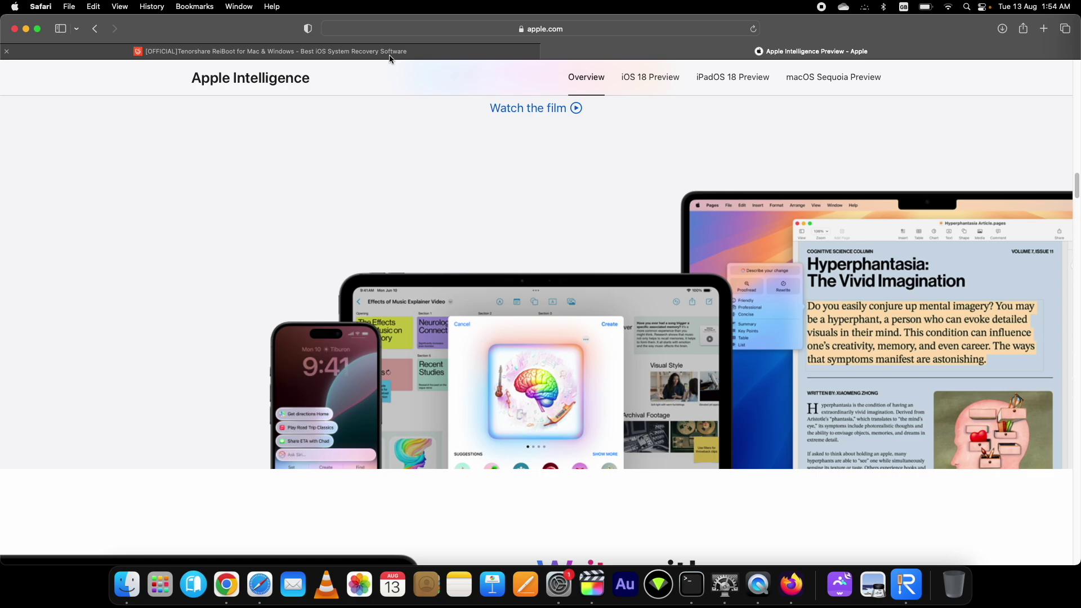
Switch to the Tenorshare ReiBoot product page and highlight its title.
left_click(390, 57)
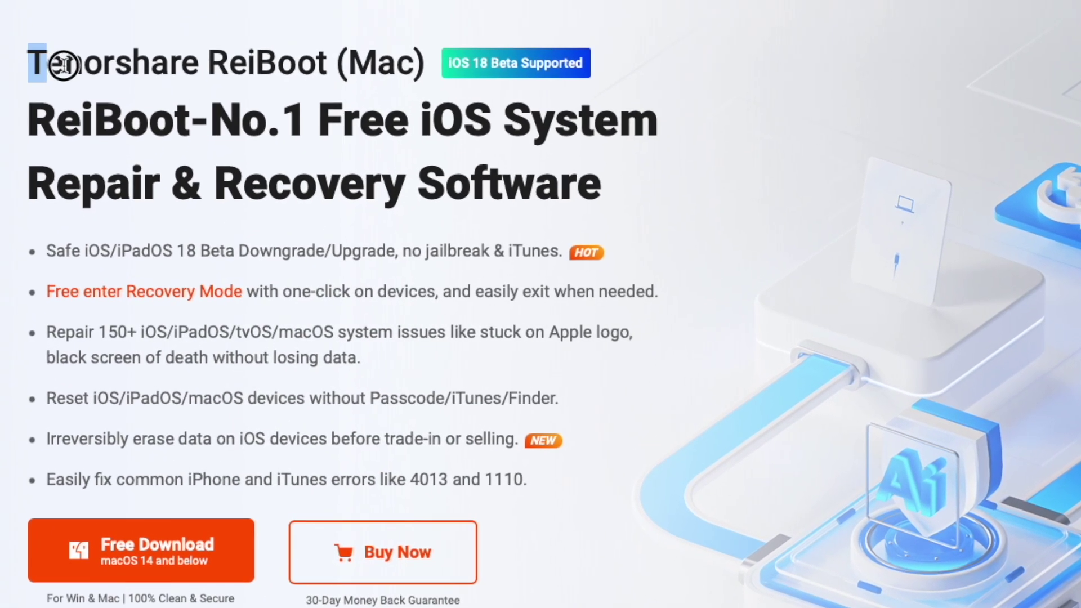
left_click_drag(73, 174, 249, 169)
left_click_drag(325, 57, 394, 59)
left_click(321, 63)
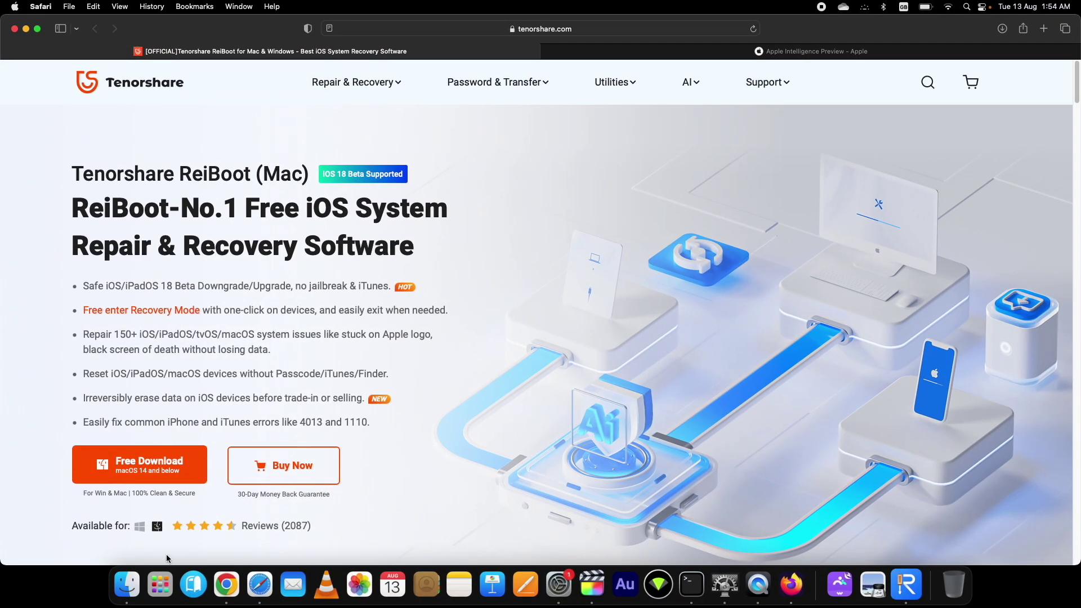
Scroll to the Standard/Deep/DFU Repair section, then minimize Safari.
scroll(47, 397, "down", 10)
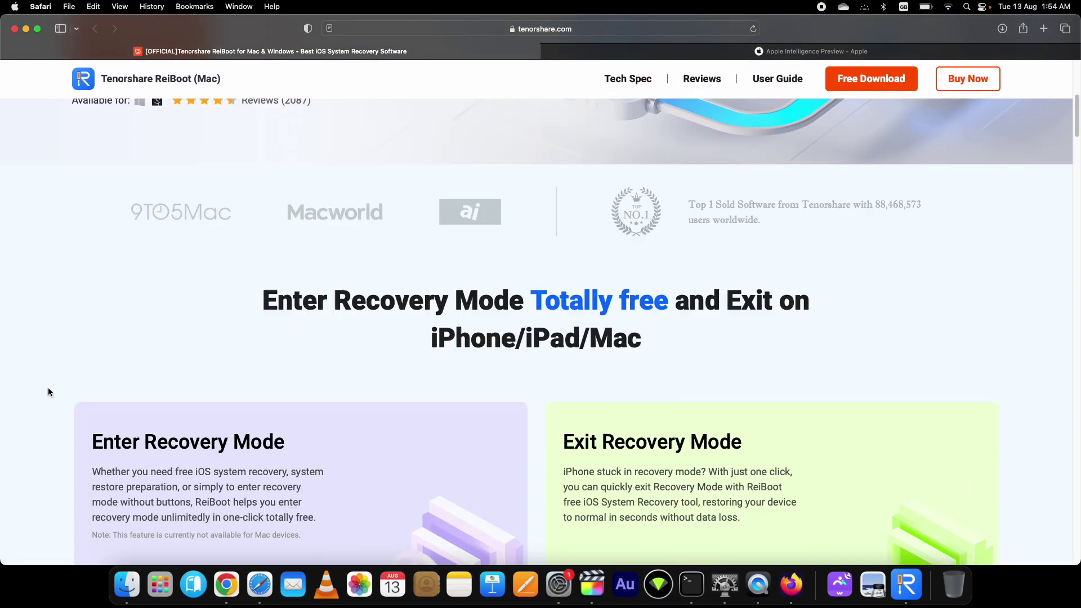
scroll(174, 316, "down", 5)
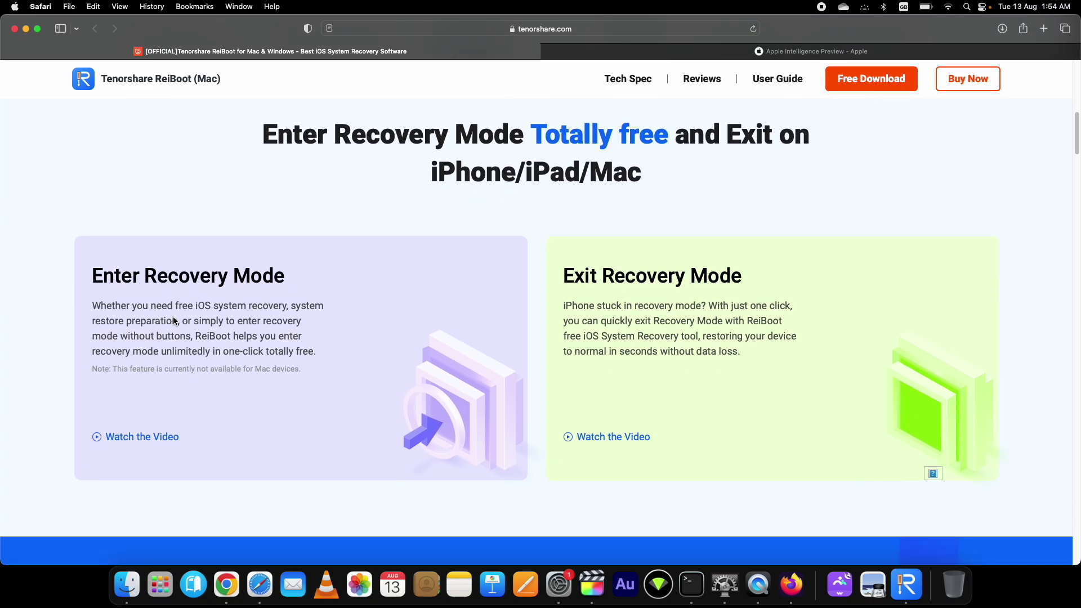
scroll(174, 317, "up", 3)
scroll(174, 317, "up", 1)
scroll(174, 317, "down", 6)
scroll(173, 317, "down", 3)
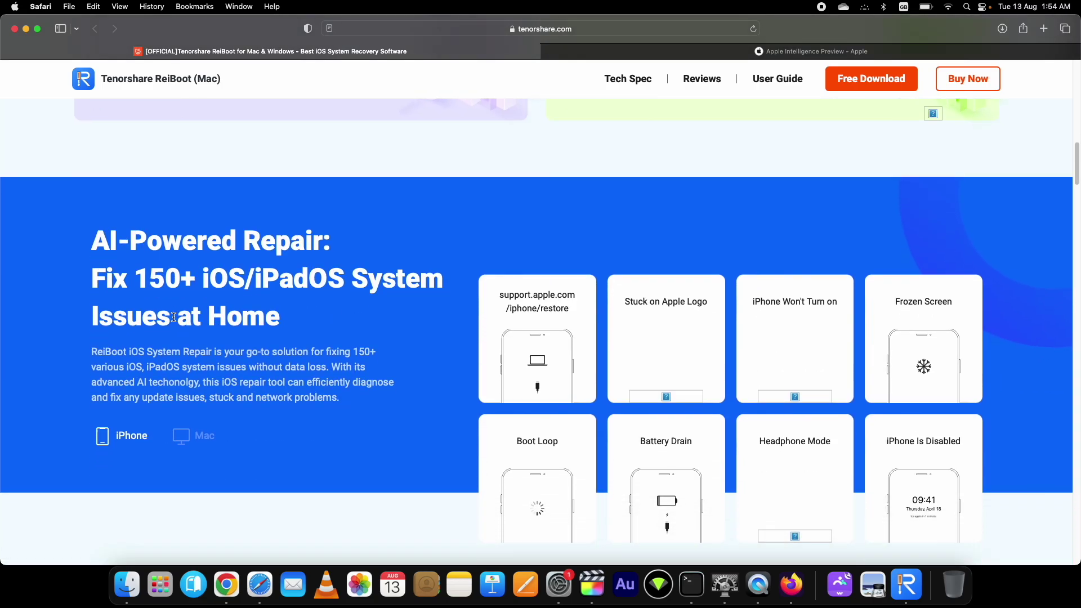
scroll(173, 316, "down", 10)
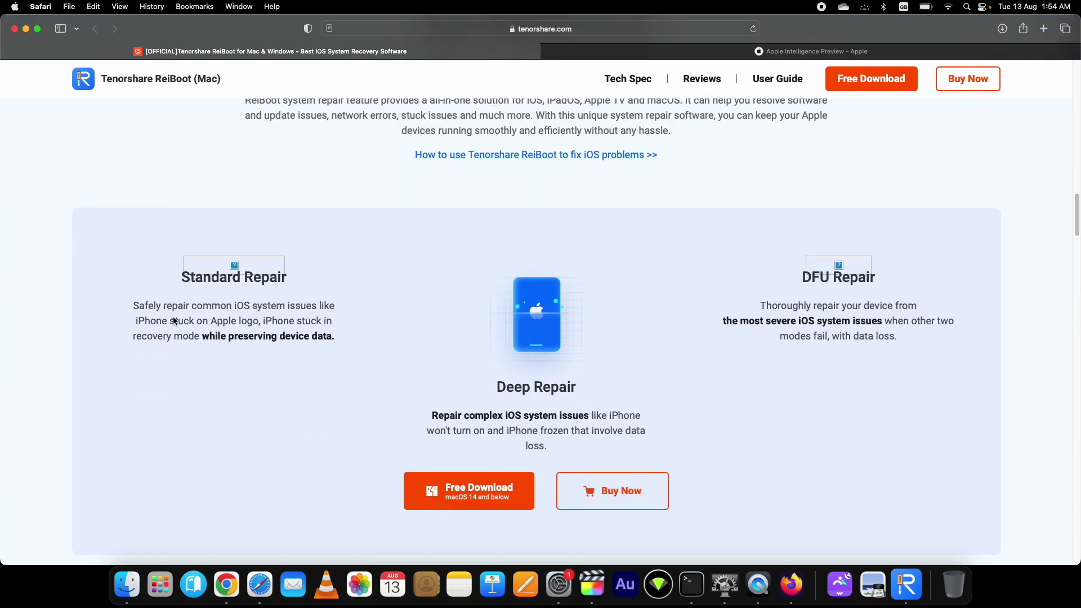
left_click(25, 31)
Launch ReiBoot beside the iPhone mirror and choose Downgrade (Data Loss) under iOS Upgrade/Downgrade.
left_click(920, 590)
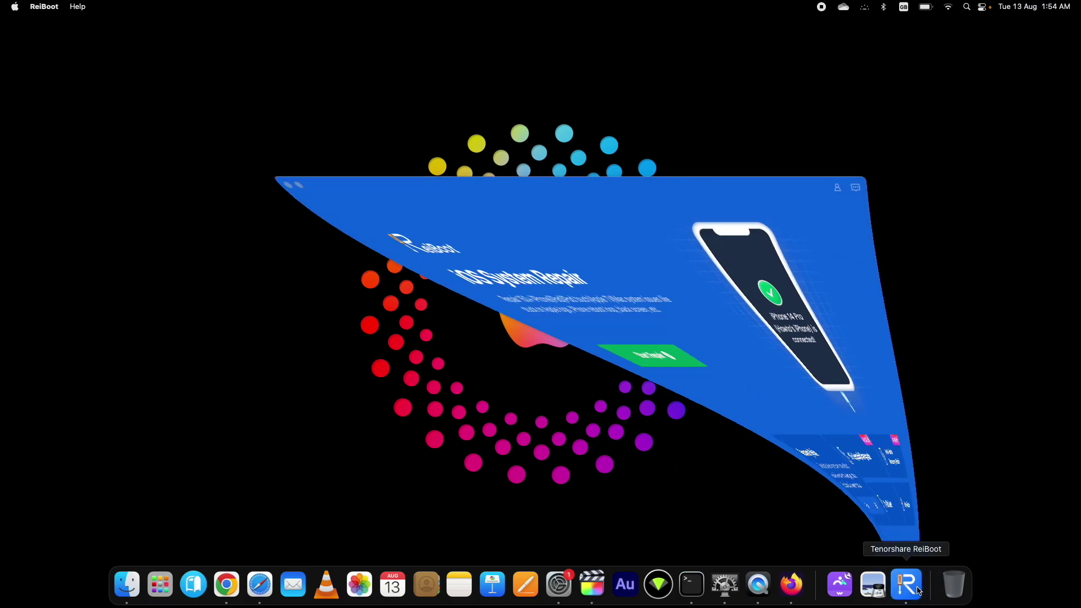
left_click_drag(484, 121, 393, 115)
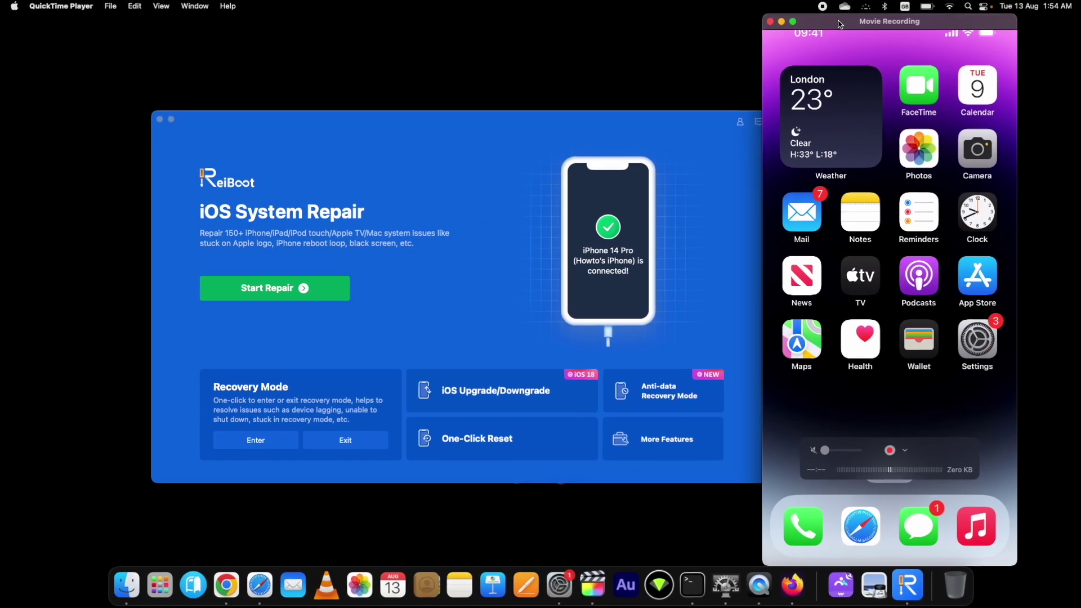
left_click(837, 23)
left_click_drag(837, 23, 870, 22)
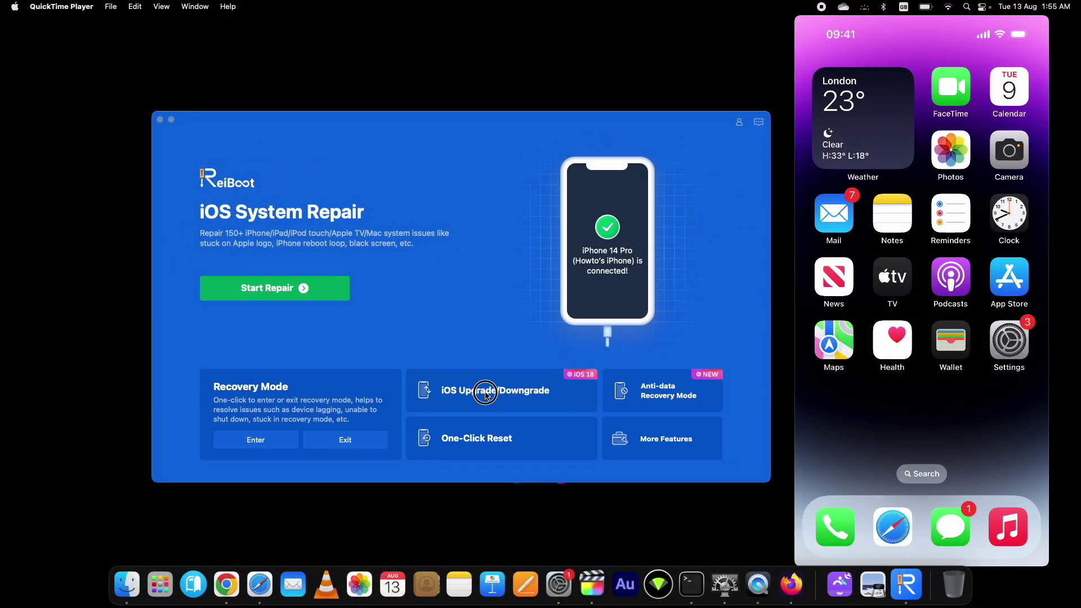
left_click(485, 390)
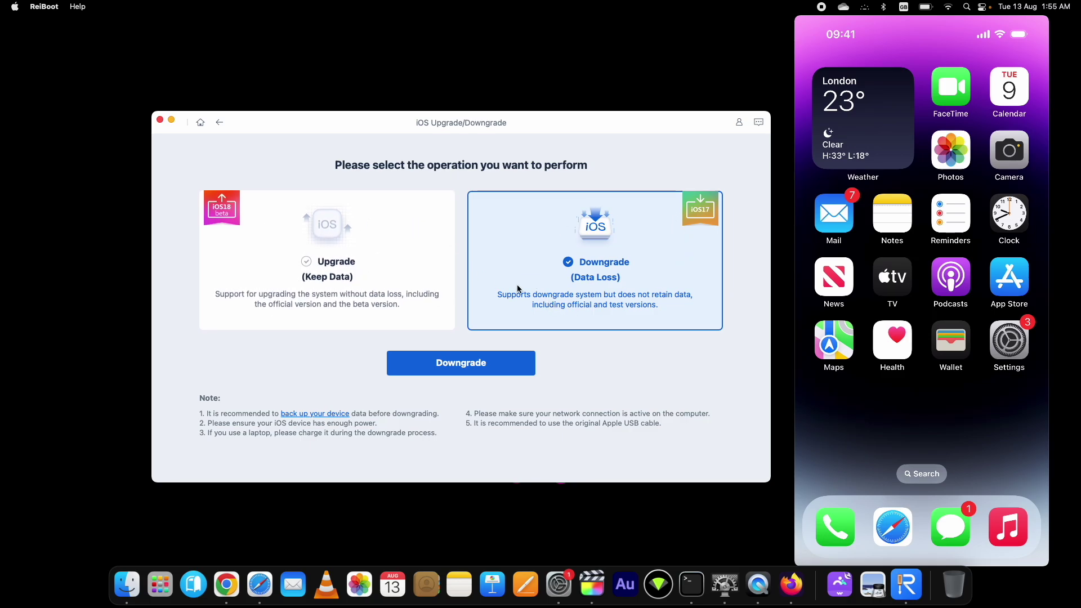
Proceed with Downgrade and pick iOS 17.6.1 from the firmware Version list.
left_click(458, 370)
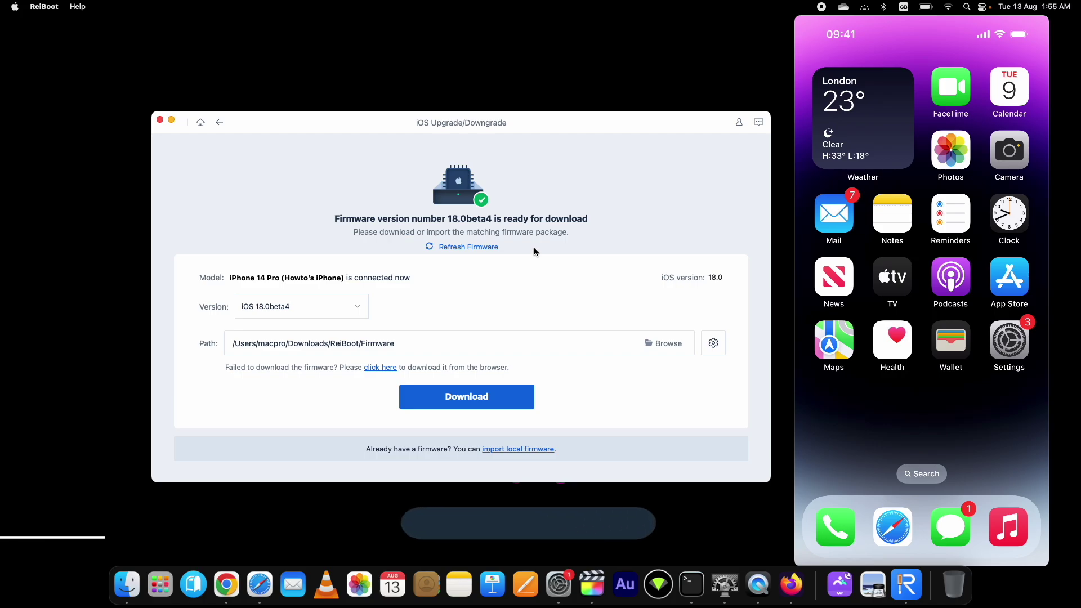
left_click(336, 302)
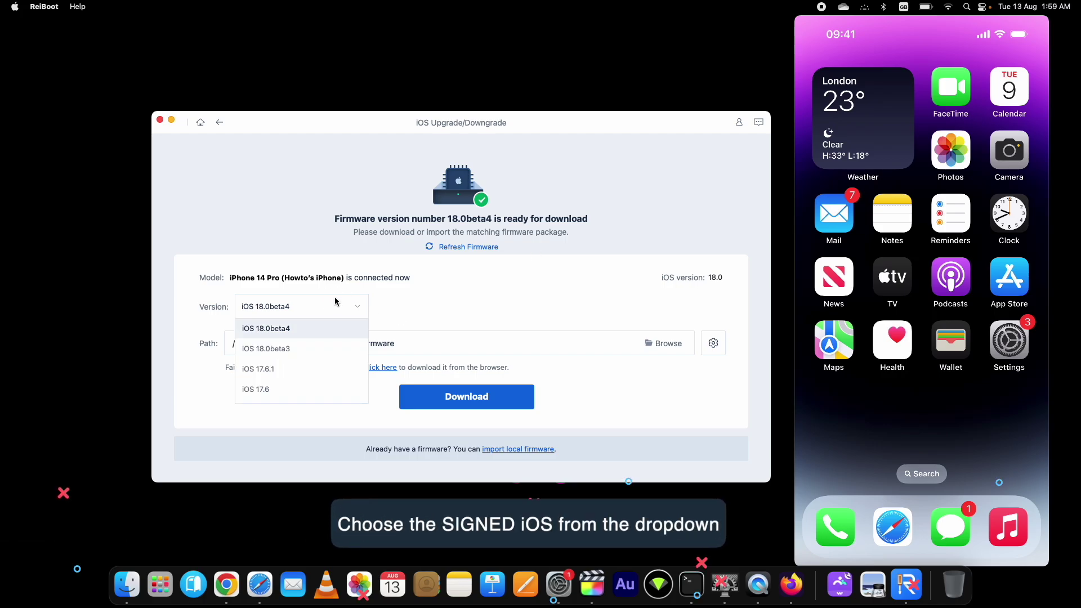
left_click(318, 327)
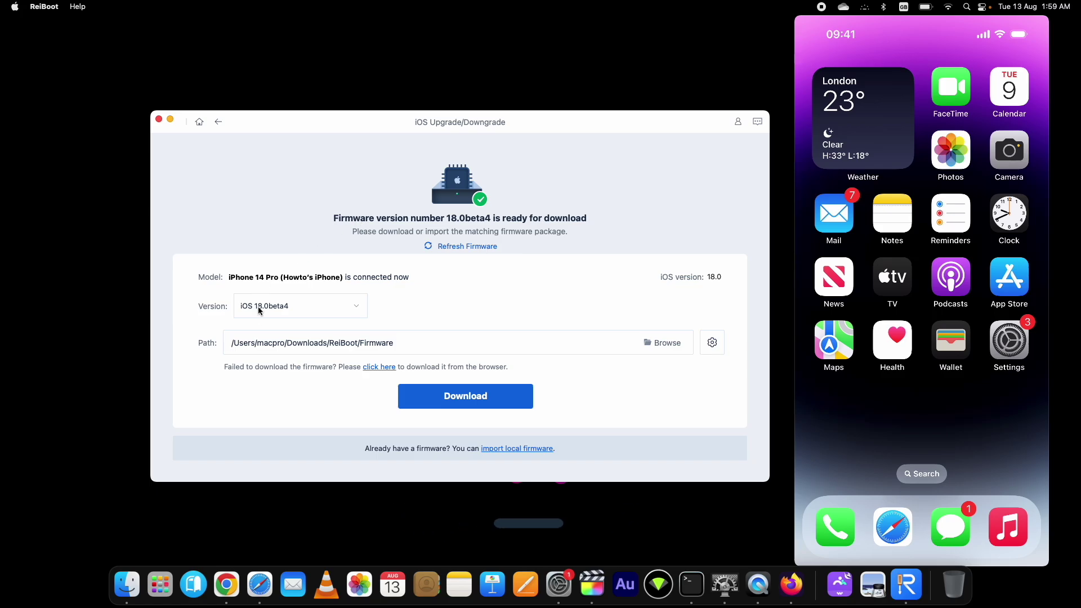
left_click(288, 311)
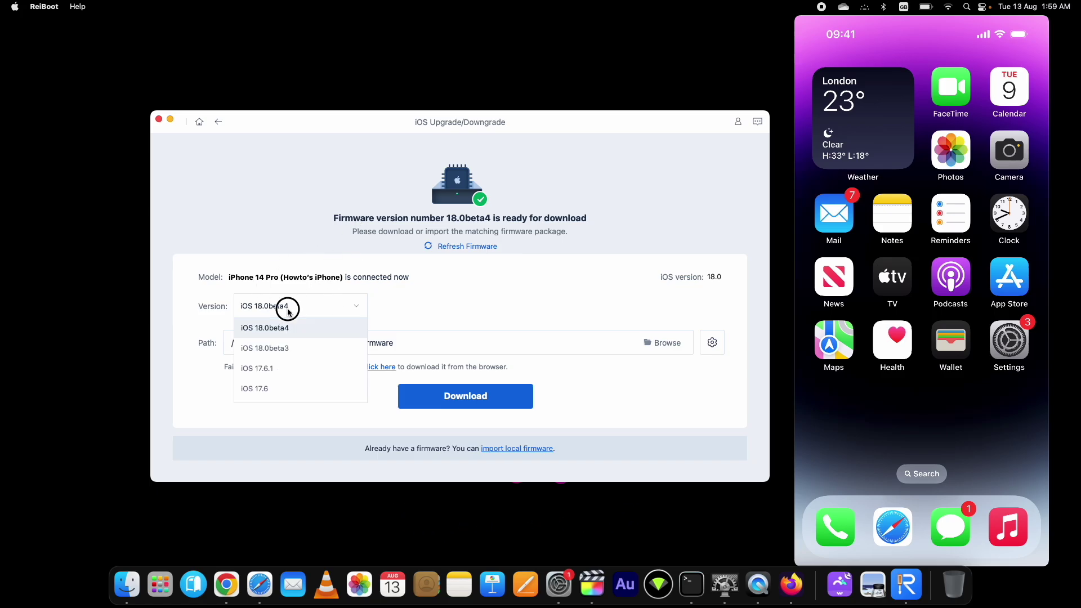
left_click(263, 371)
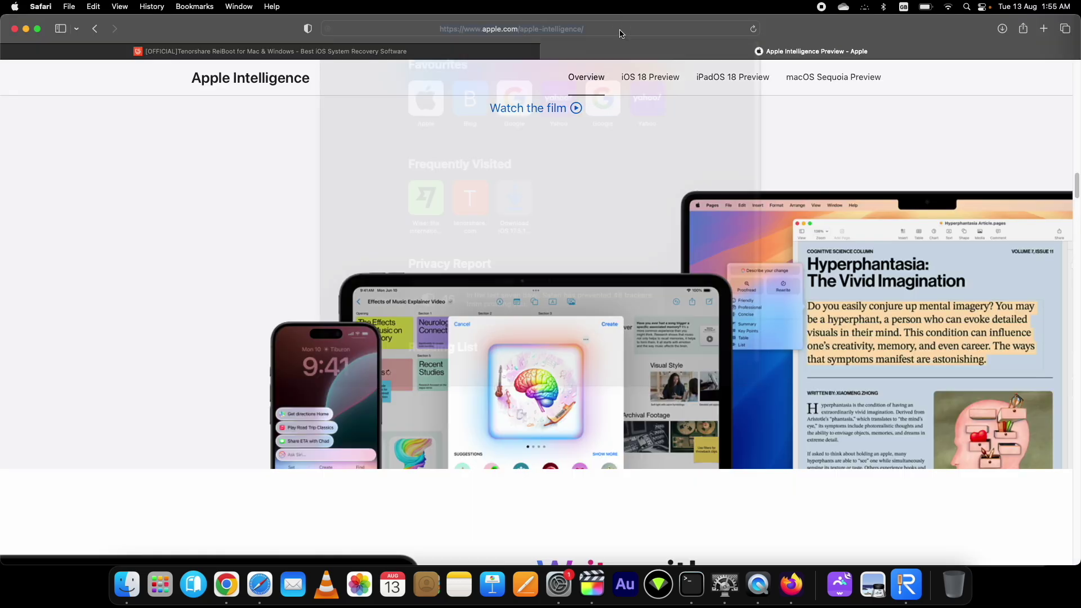
Download the signed iOS 17.6.1 (21G93) firmware for iPhone 14 Pro from ipsw.me.
key("super+l")
type("ipsw.me")
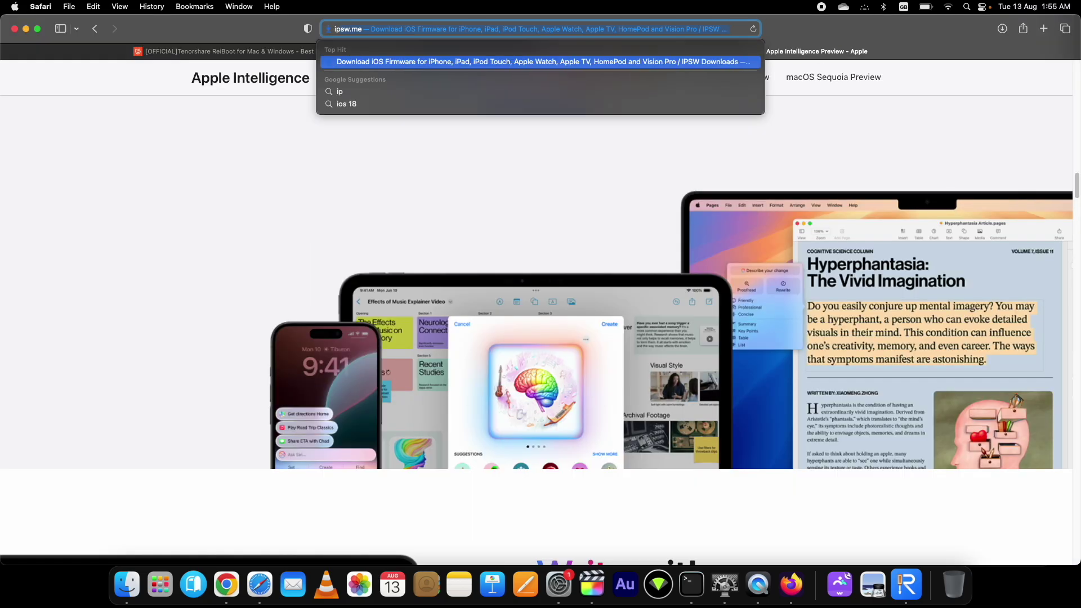
key("Return")
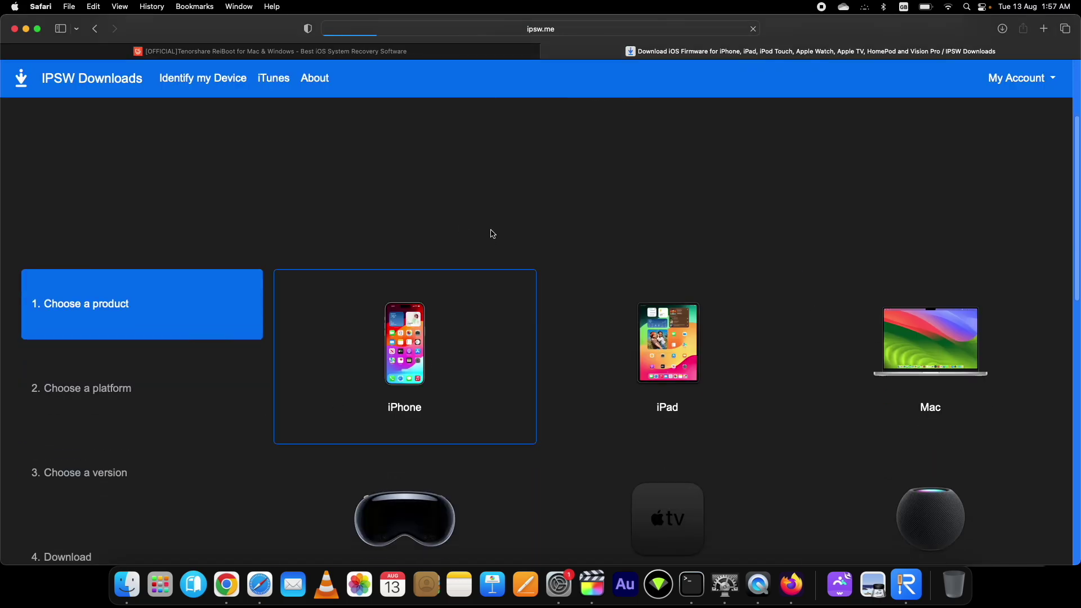
scroll(490, 235, "down", 5)
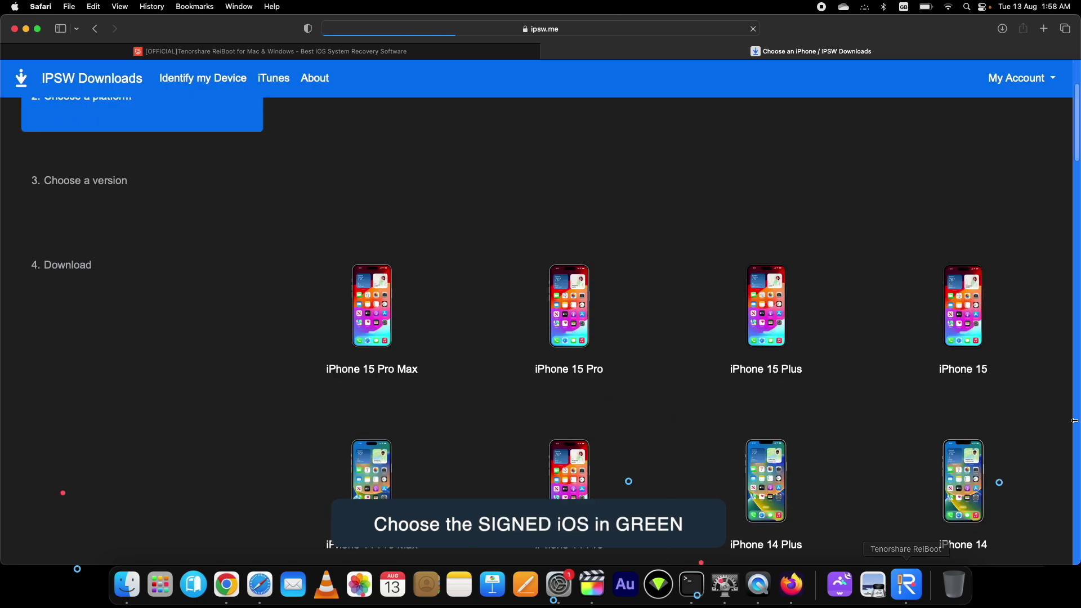
left_click(570, 467)
scroll(405, 259, "down", 5)
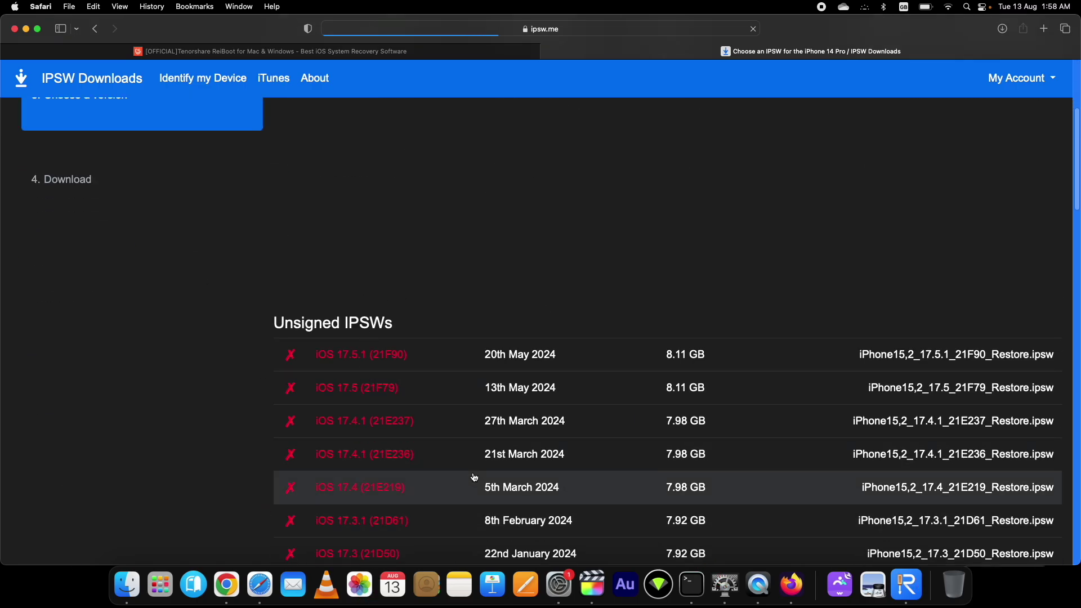
scroll(473, 477, "up", 5)
left_click(377, 274)
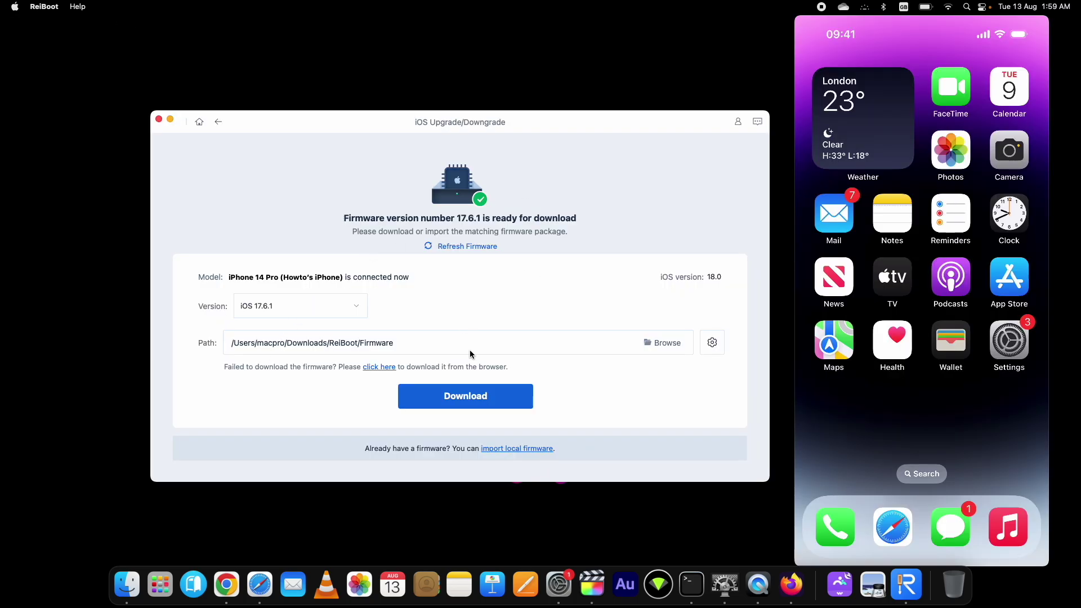
Import the downloaded .ipsw firmware from the Desktop and start the downgrade.
left_click(501, 450)
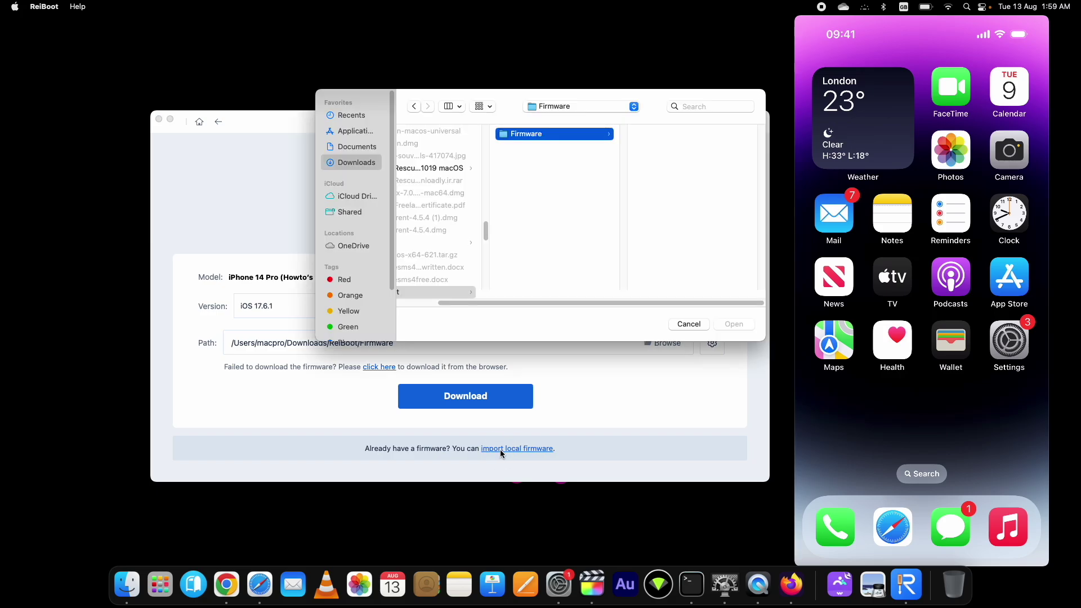
left_click(578, 106)
left_click(570, 214)
left_click(693, 272)
left_click(740, 324)
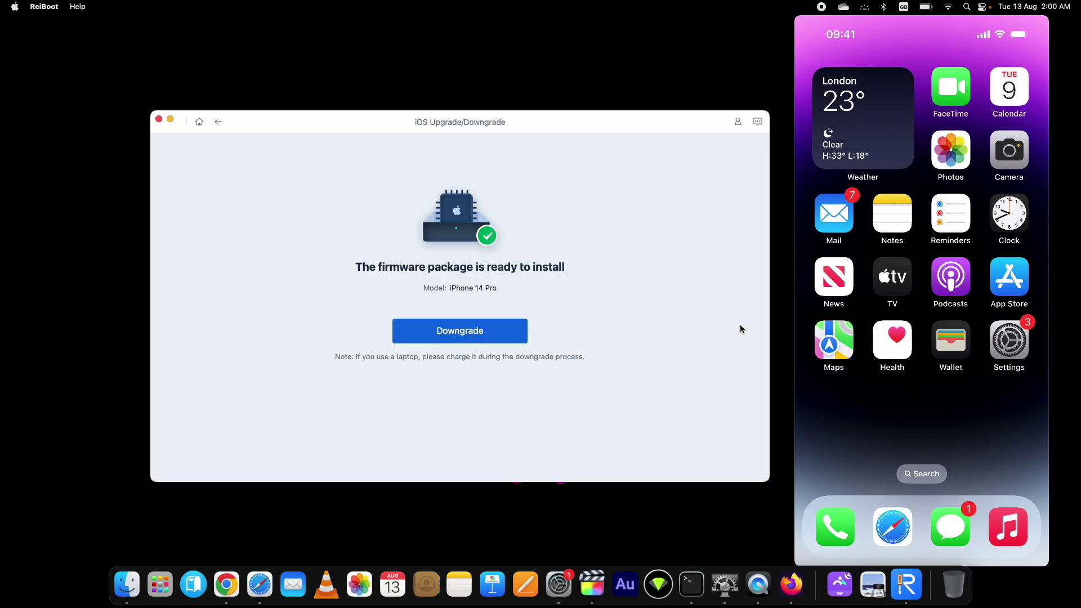
left_click(485, 337)
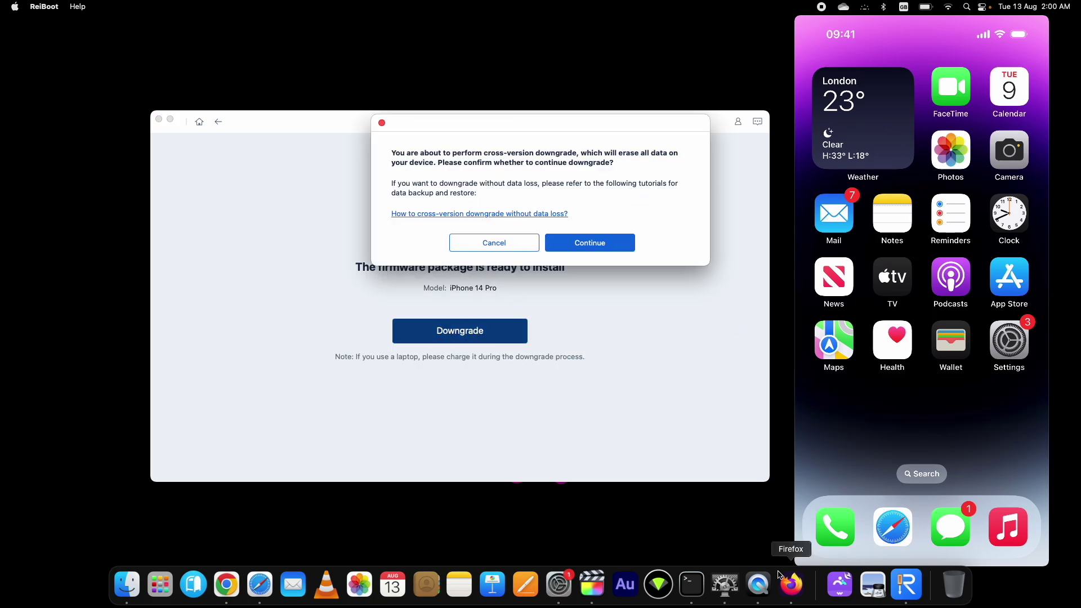
Glance at Firefox's video about downgrading on Windows, then hide Firefox.
left_click(791, 584)
left_click(400, 27)
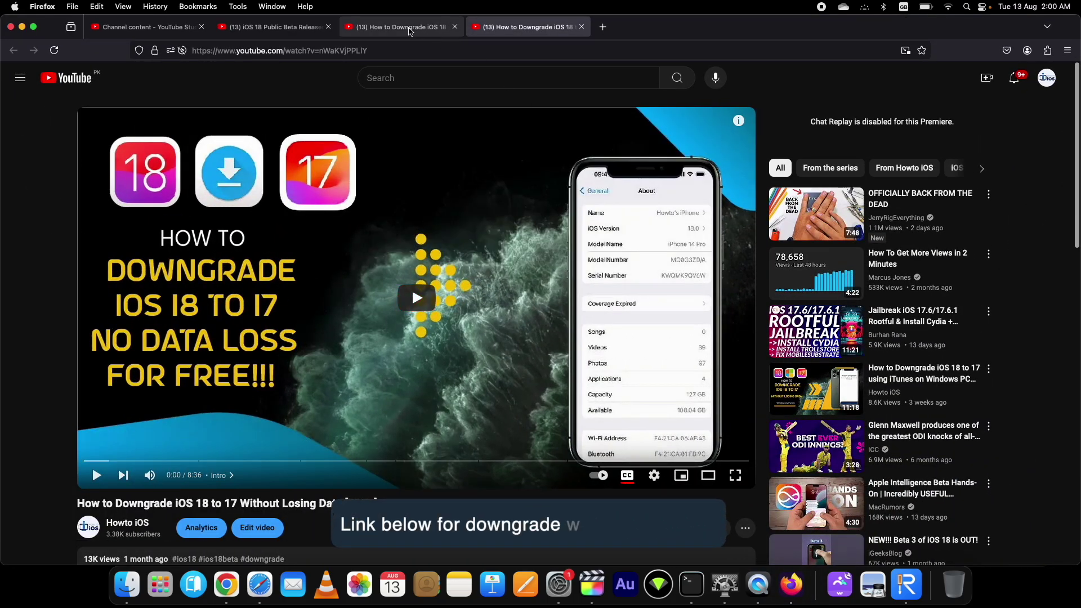
left_click(21, 27)
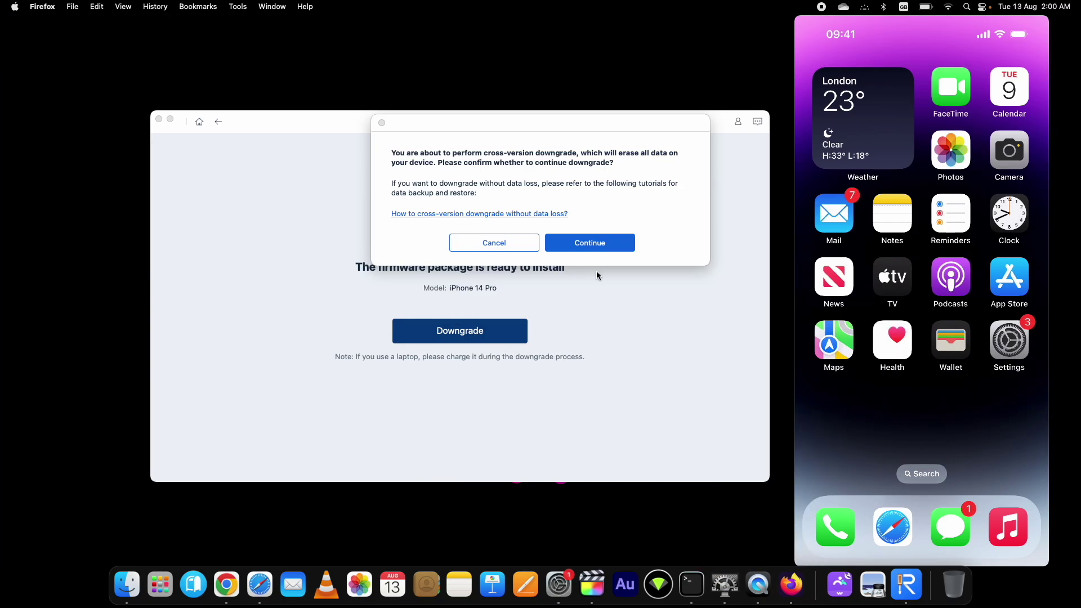
Accept the data-erase warning and let the deep downgrade run to completion.
left_click(597, 249)
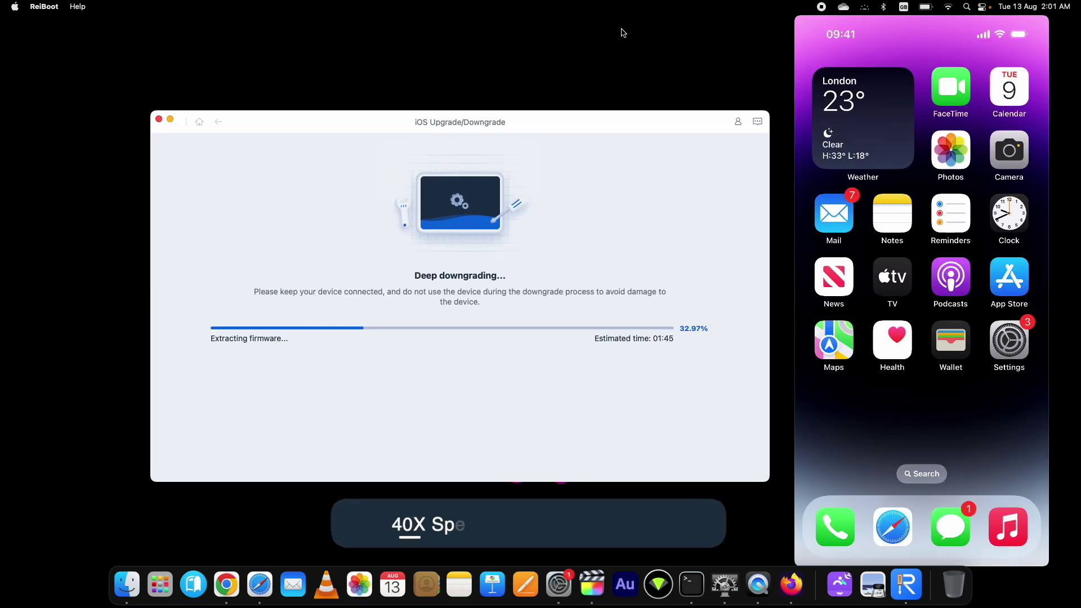
left_click_drag(613, 115, 682, 116)
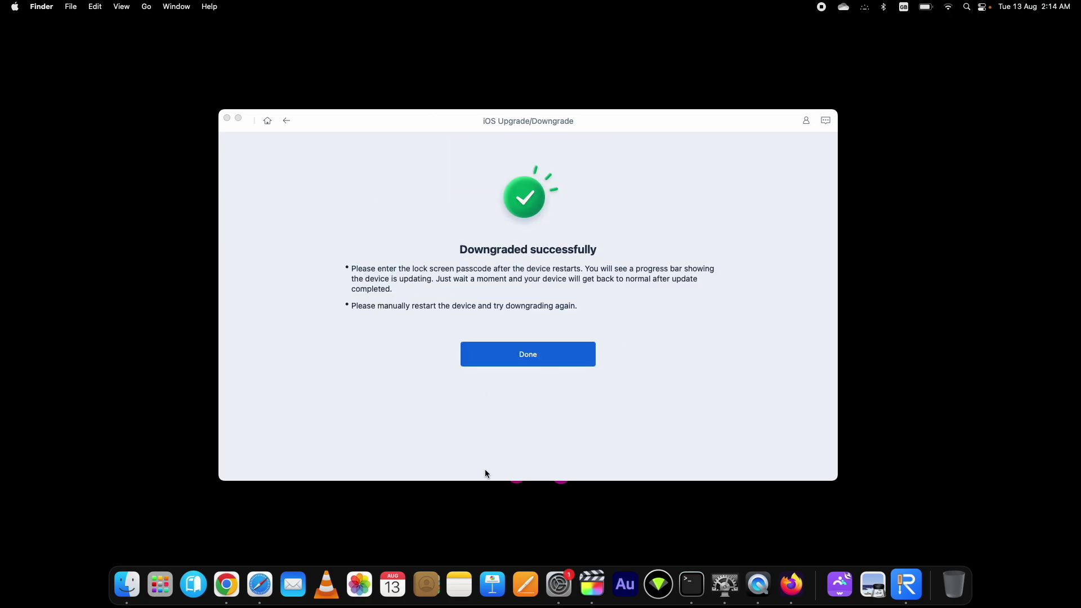
Check Safari's Tenorshare ReiBoot page, then hide Safari to reveal the success screen.
left_click(259, 582)
key("ctrl+shift+Tab")
scroll(212, 247, "up", 15)
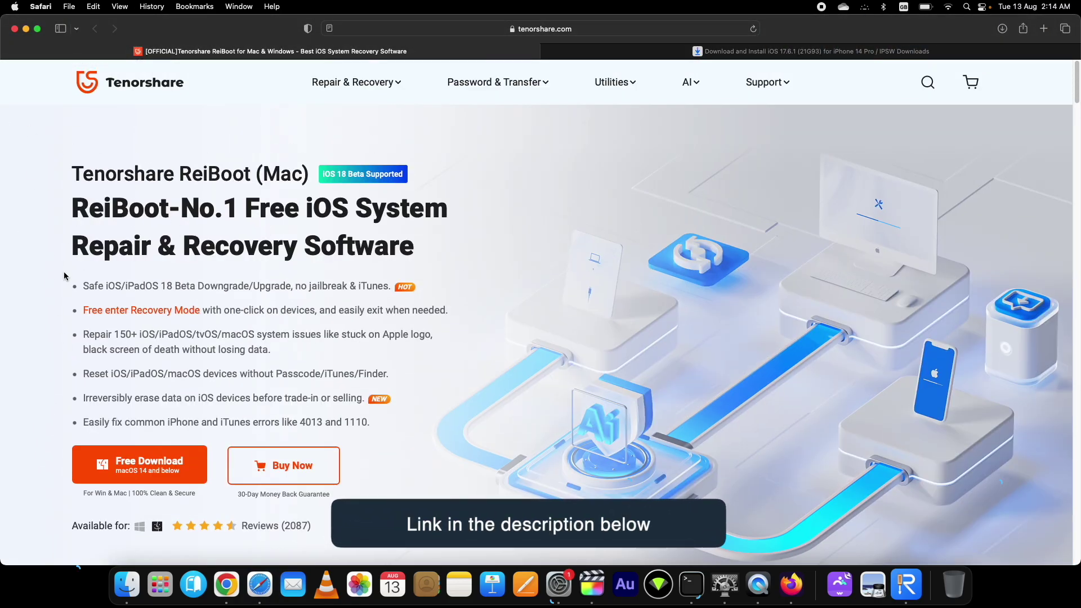
left_click(25, 28)
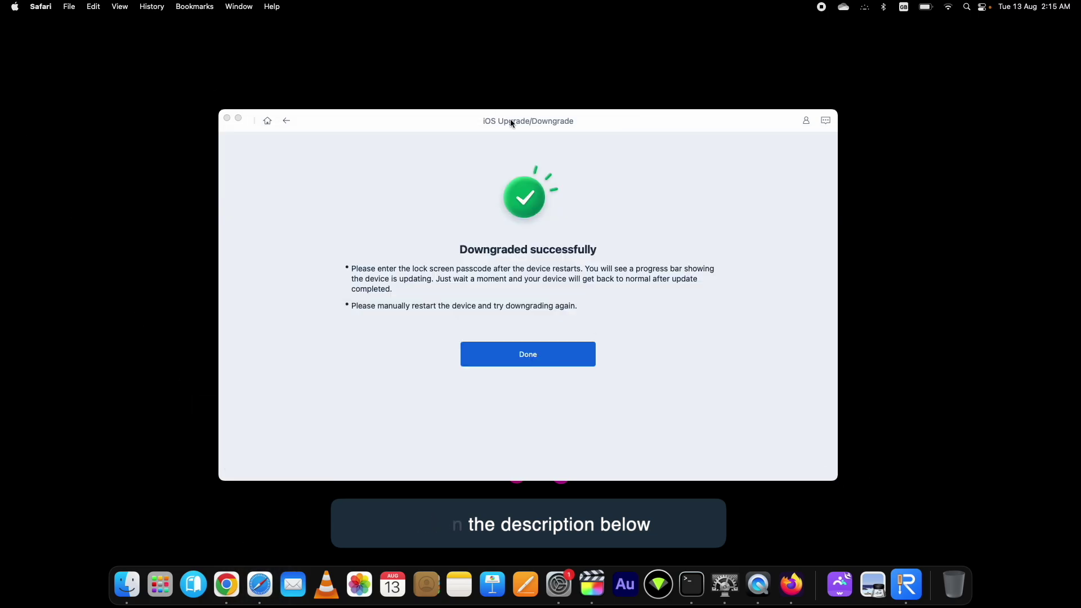